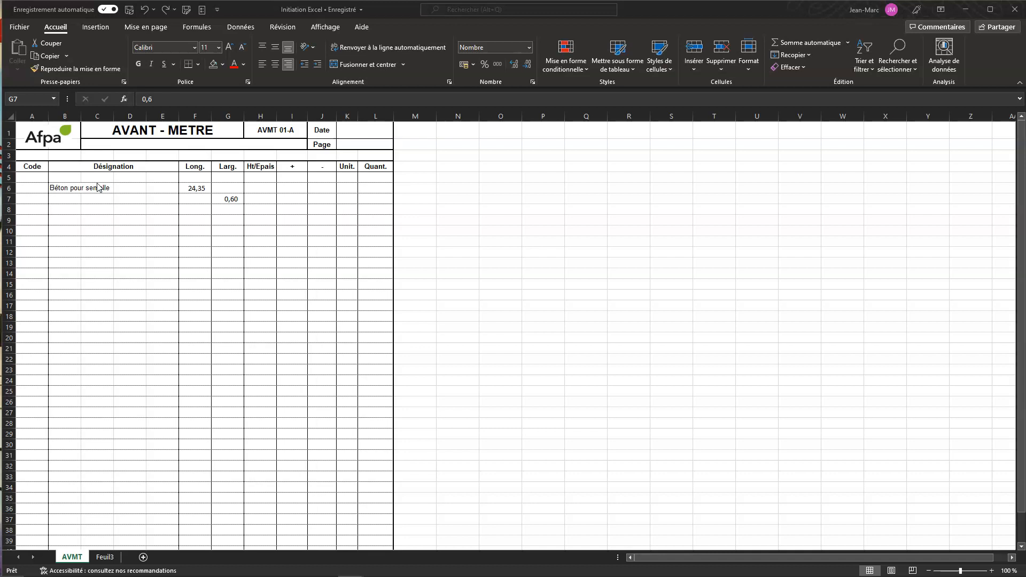
Step: Fill row 8 of the Désignation area with "de" in B8, -1,05 in C8, "à" in D8 and -0,85 in E8
left_click(63, 212)
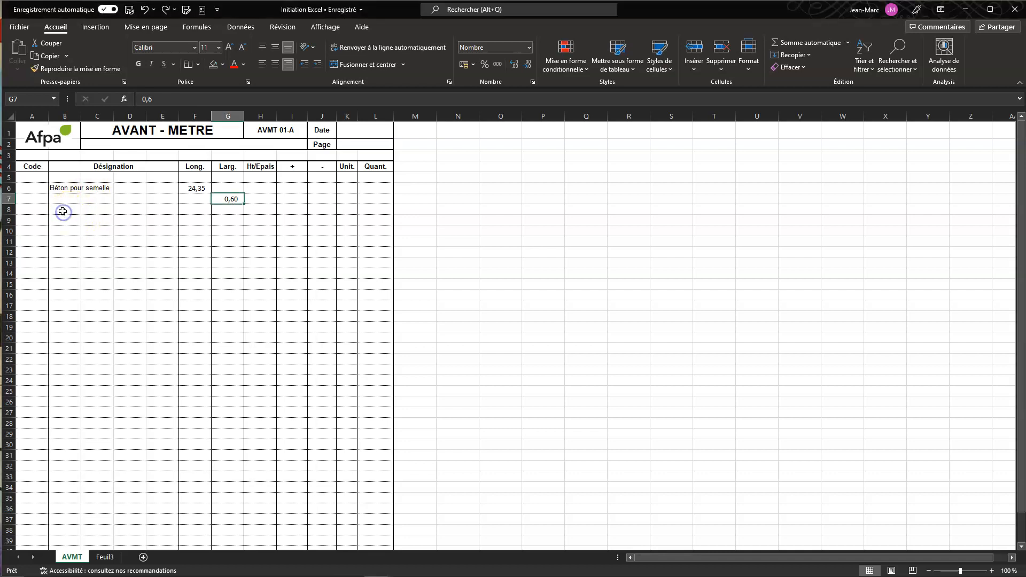
left_click(63, 212)
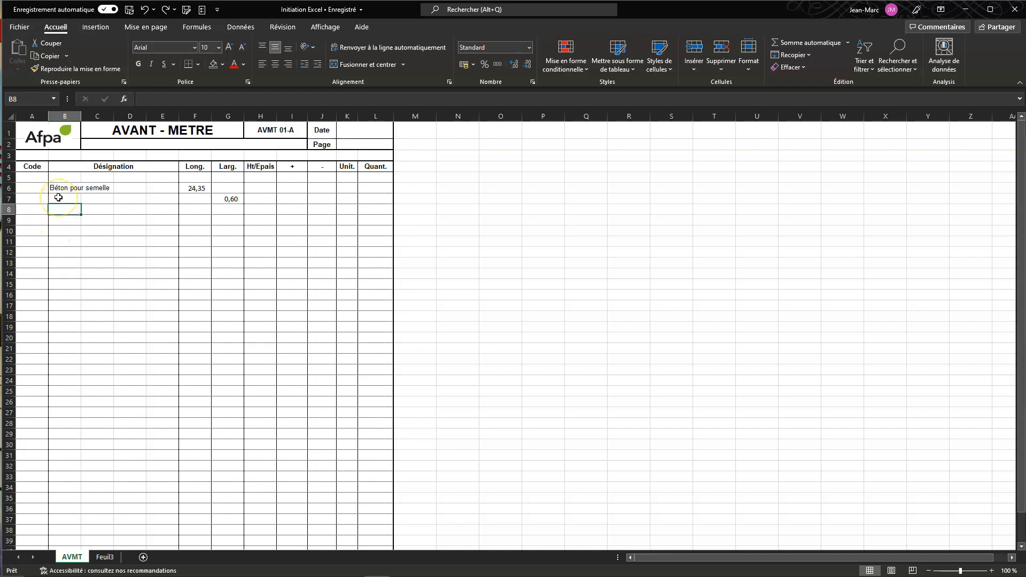
type("de")
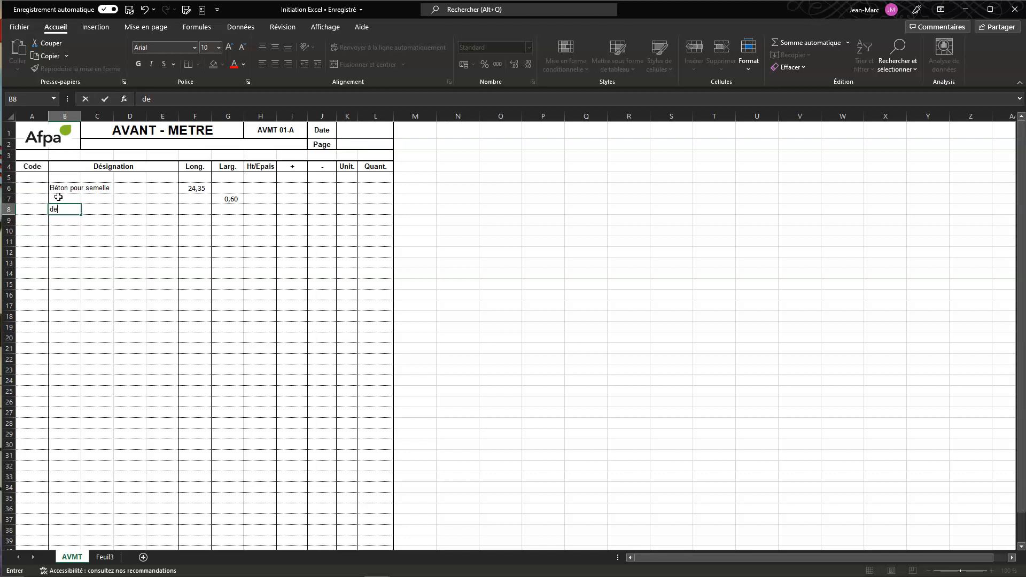
key("Tab")
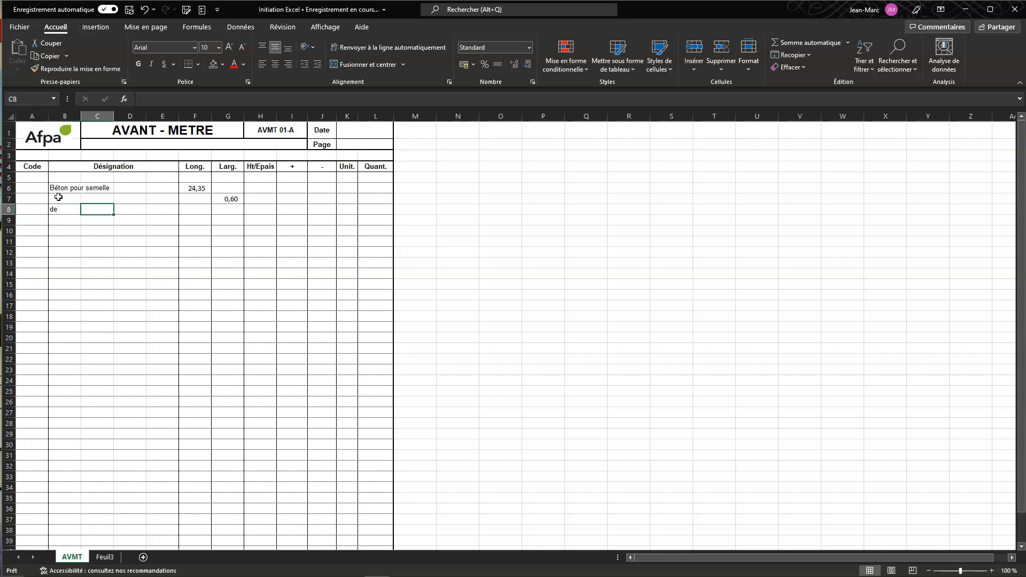
type("-1,05")
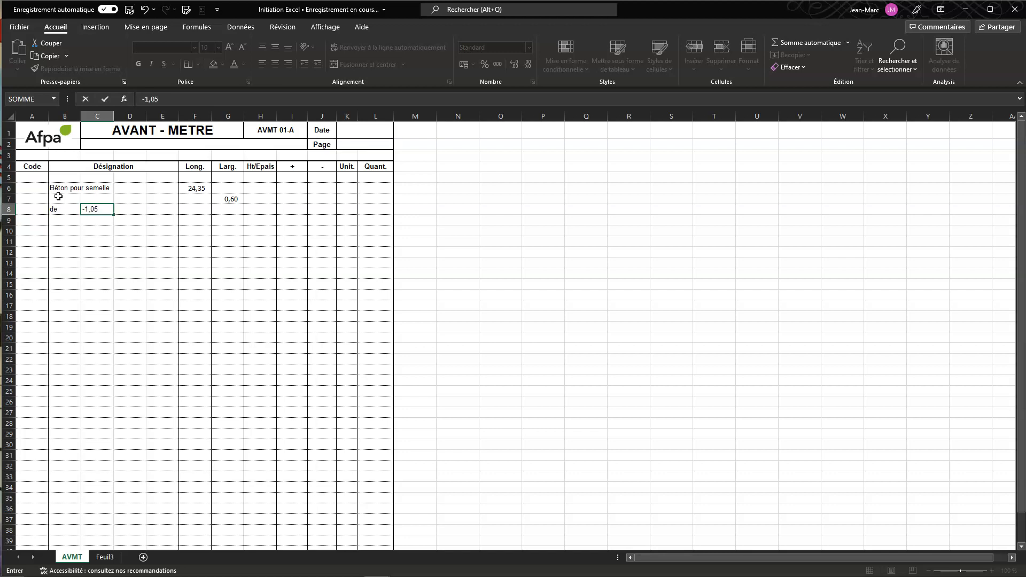
key("Tab")
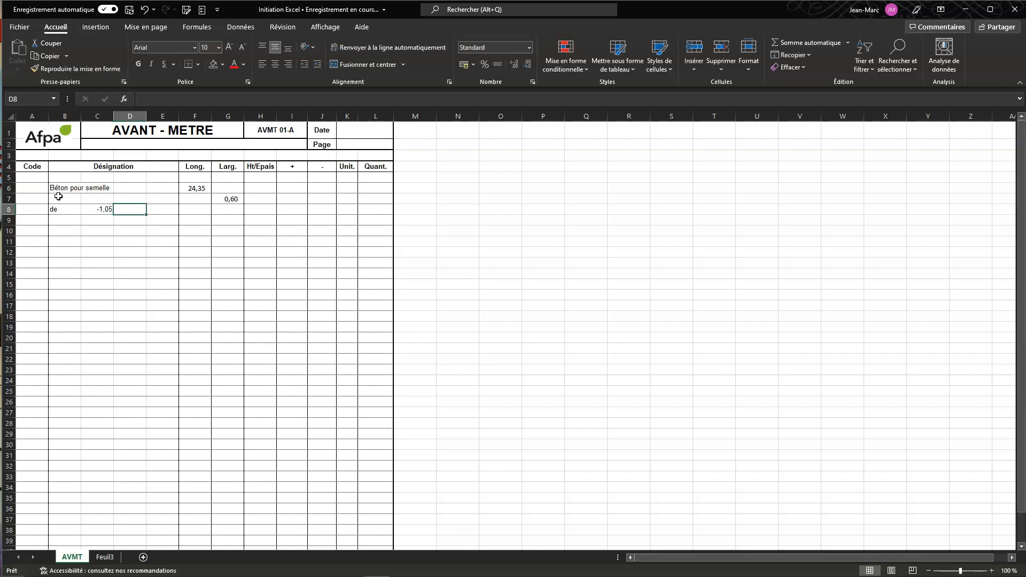
type("à")
key("Tab")
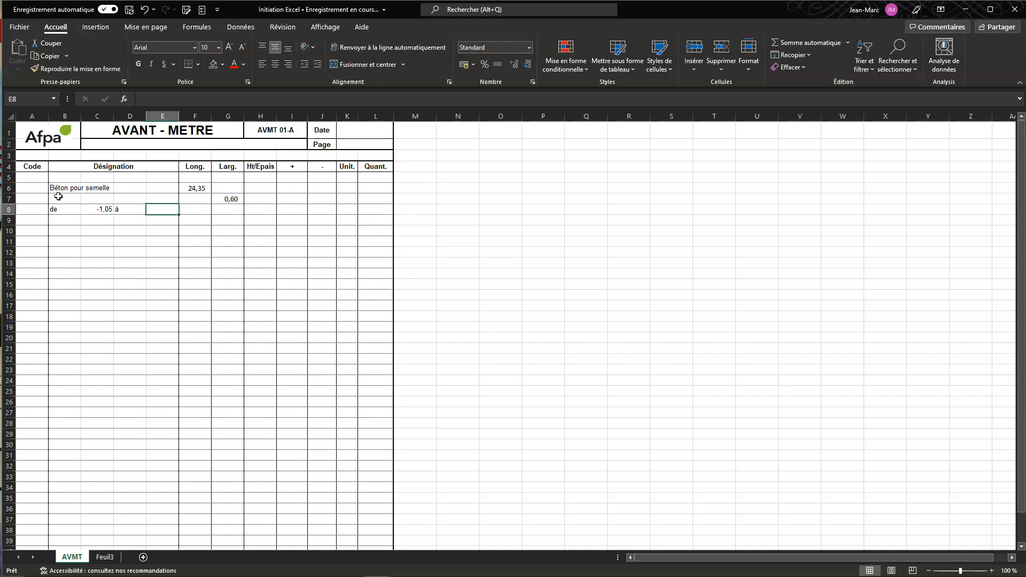
type("-0,85")
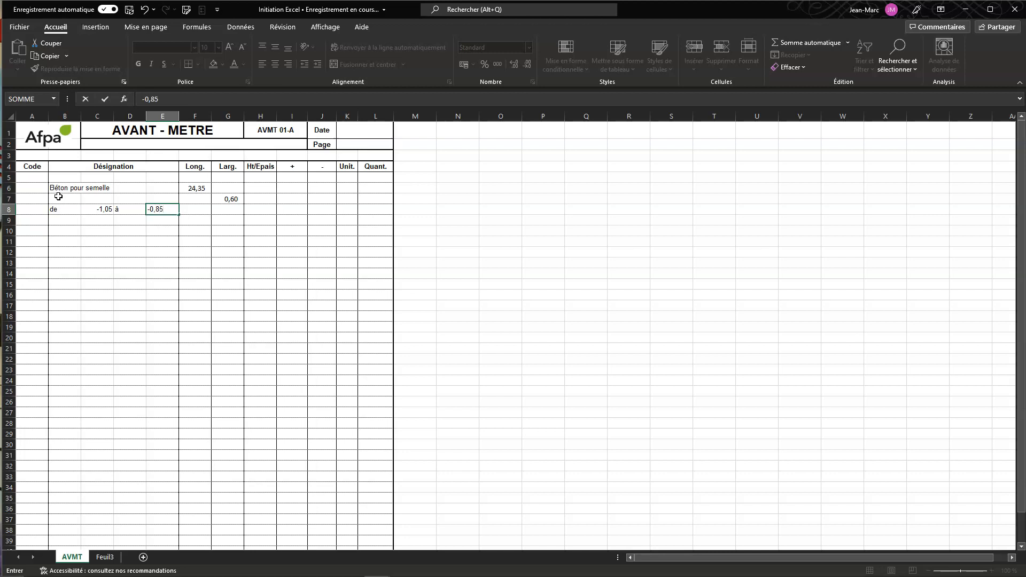
key("Return")
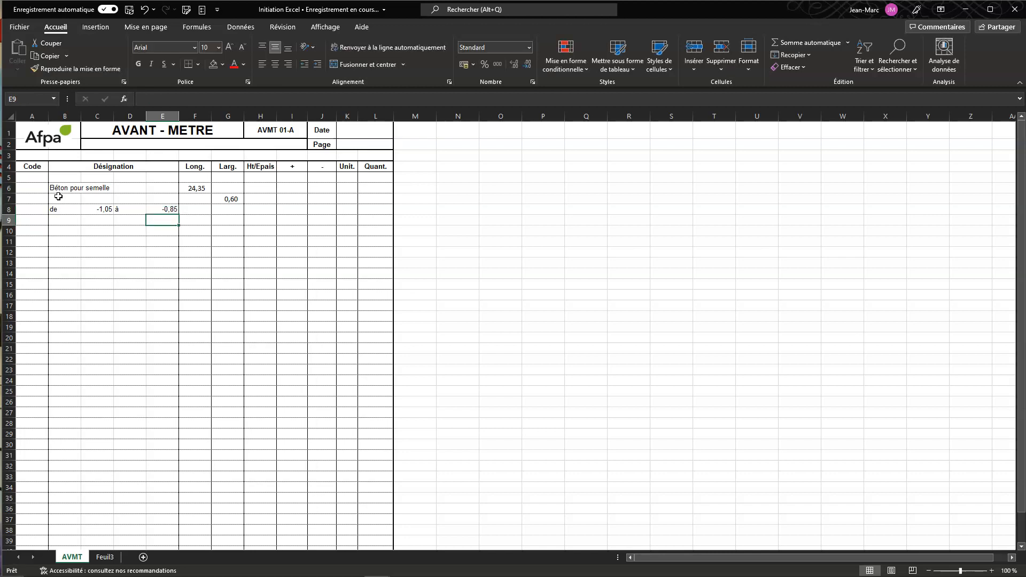
Step: Format the level description in B8:E8 as italic and centre it horizontally
left_click(65, 209)
left_click_drag(65, 209, 159, 211)
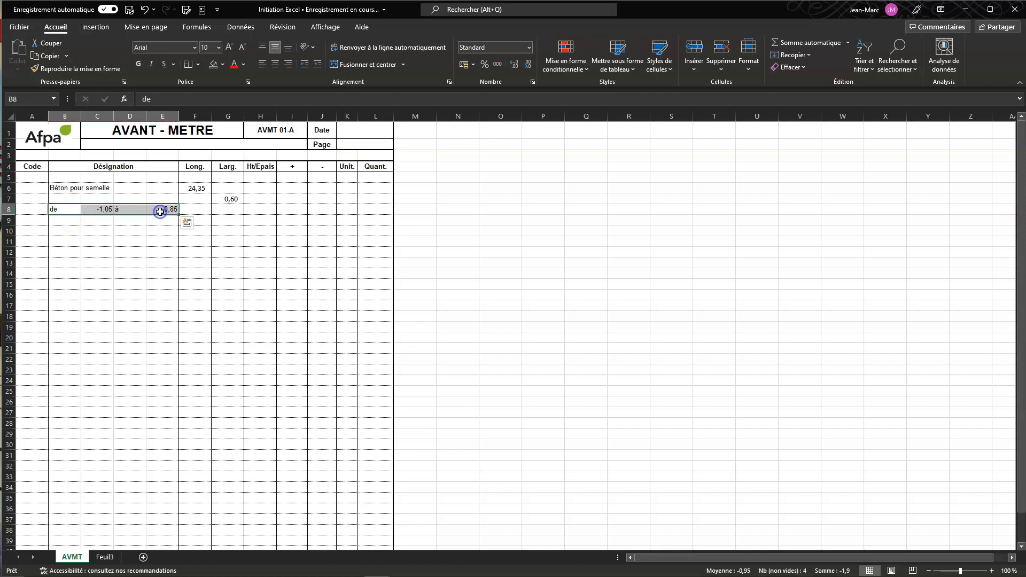
left_click(153, 65)
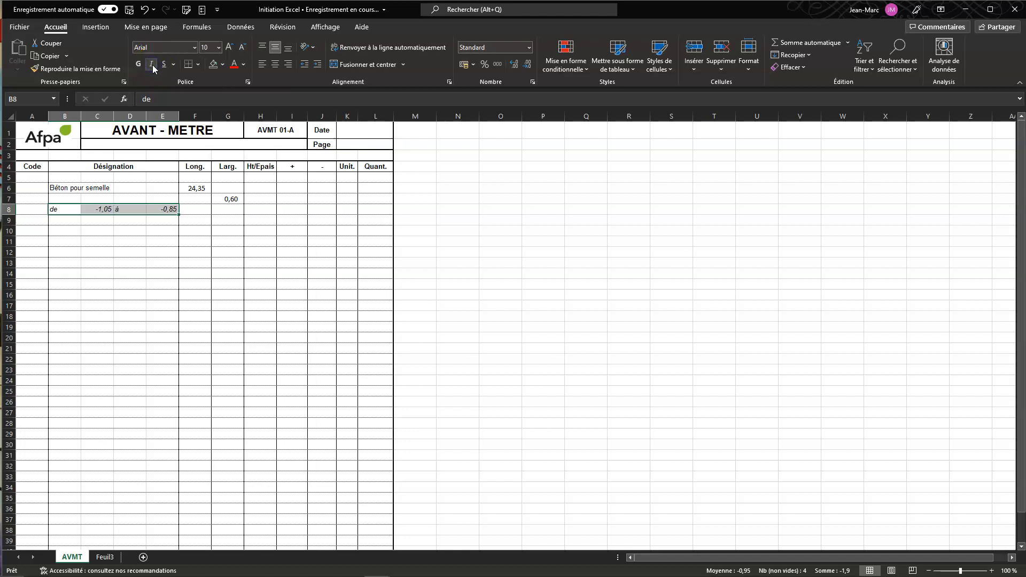
left_click(274, 66)
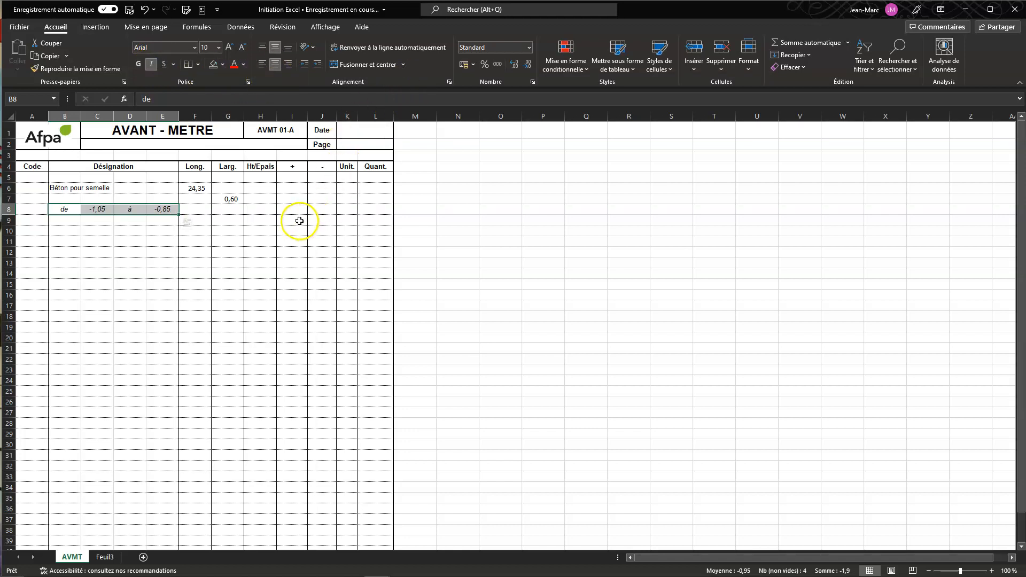
Step: Insert the SOMME function from the Math et Trigo category into the Ht/Epais cell H8
left_click(261, 210)
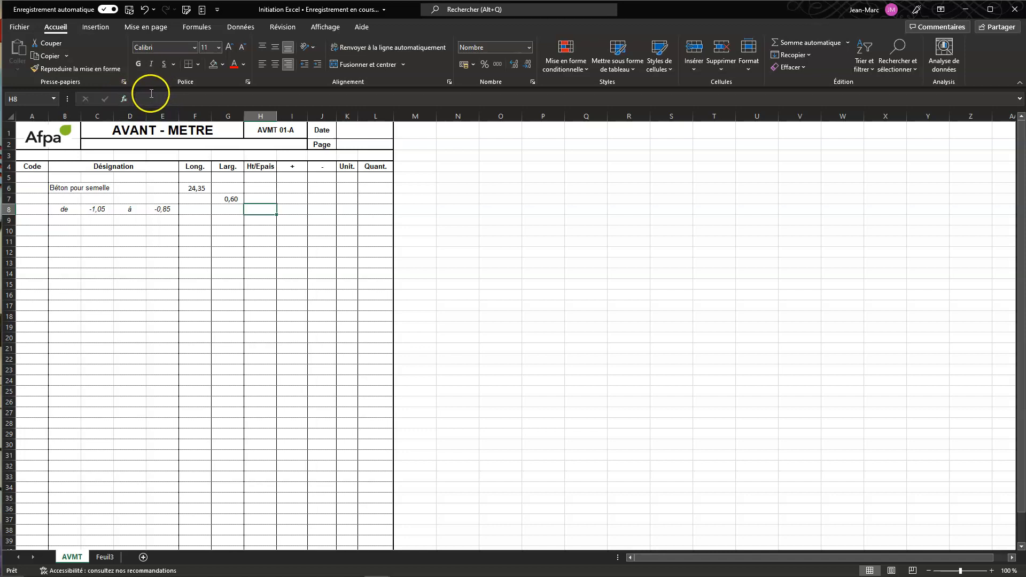
left_click(124, 99)
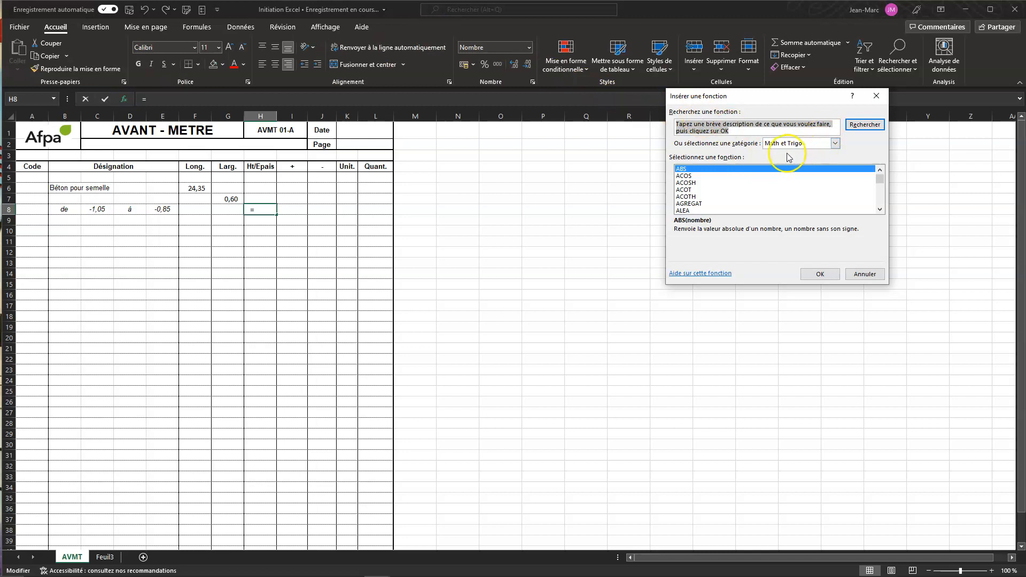
left_click(835, 143)
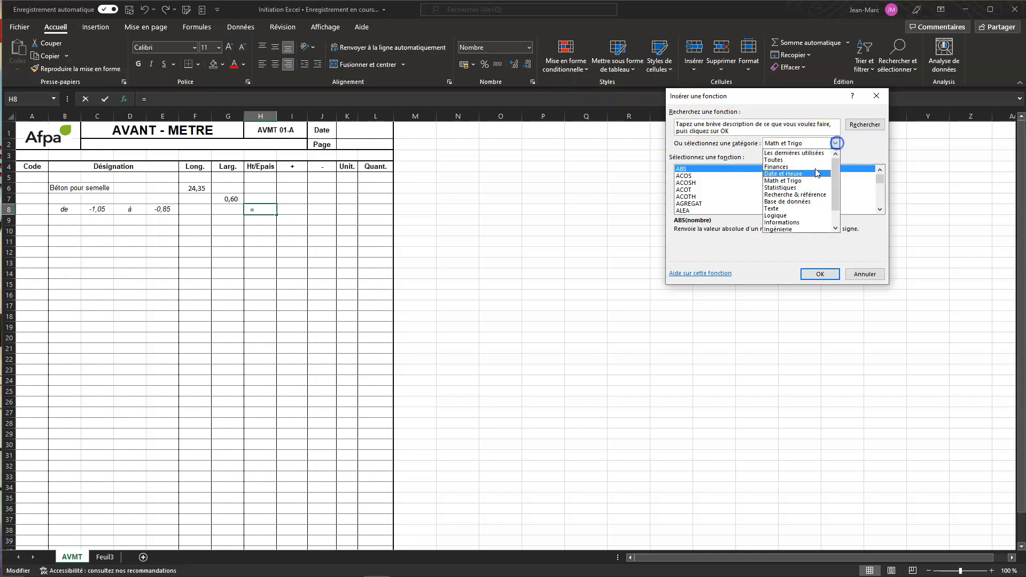
left_click(791, 154)
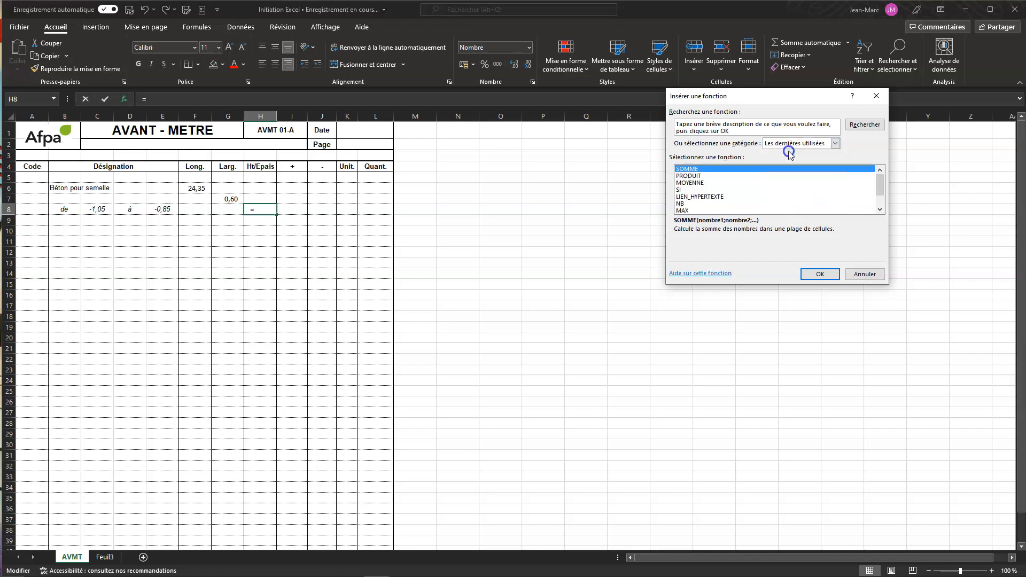
left_click(835, 144)
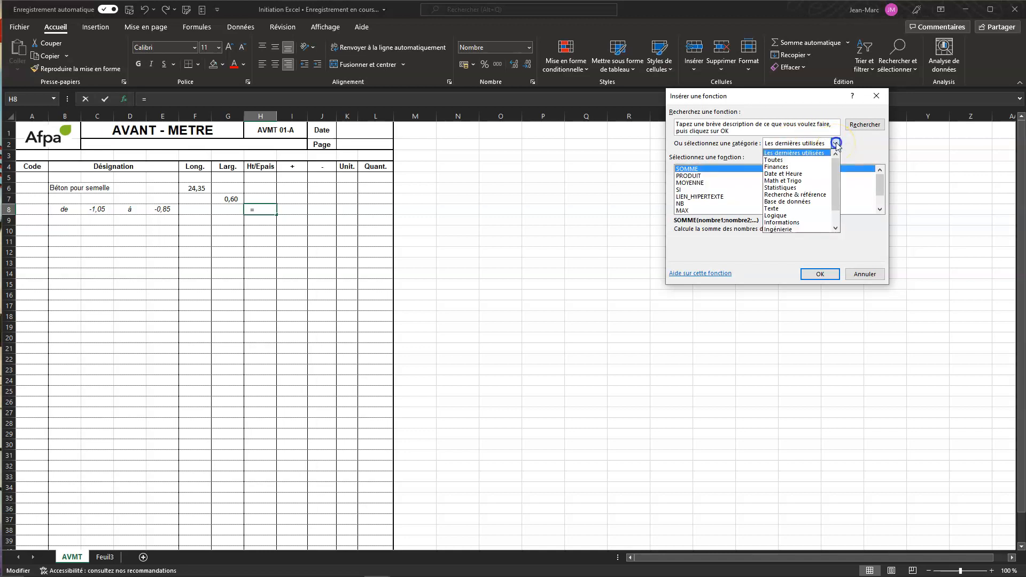
scroll(801, 186, "down", 1)
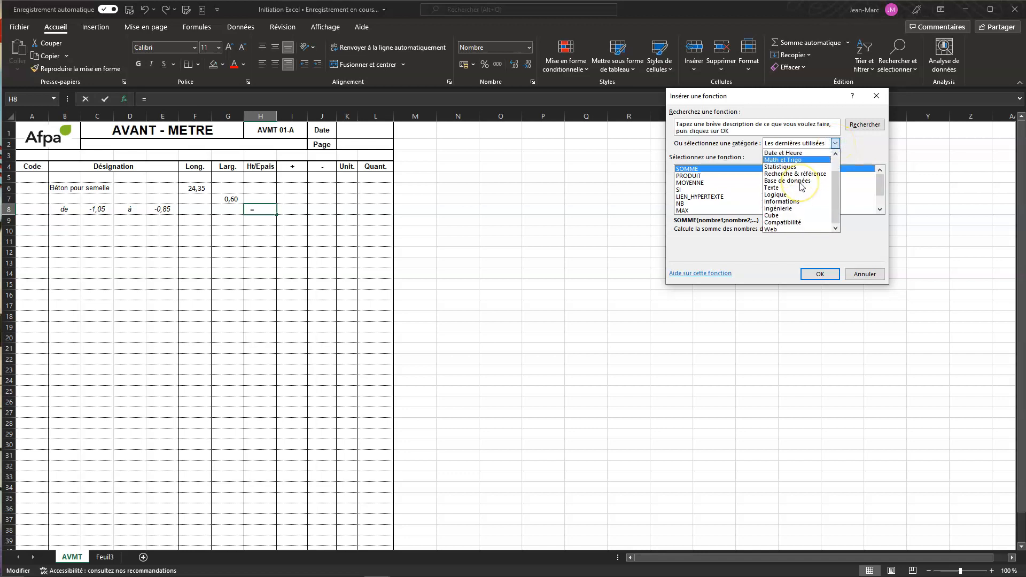
scroll(801, 186, "up", 1)
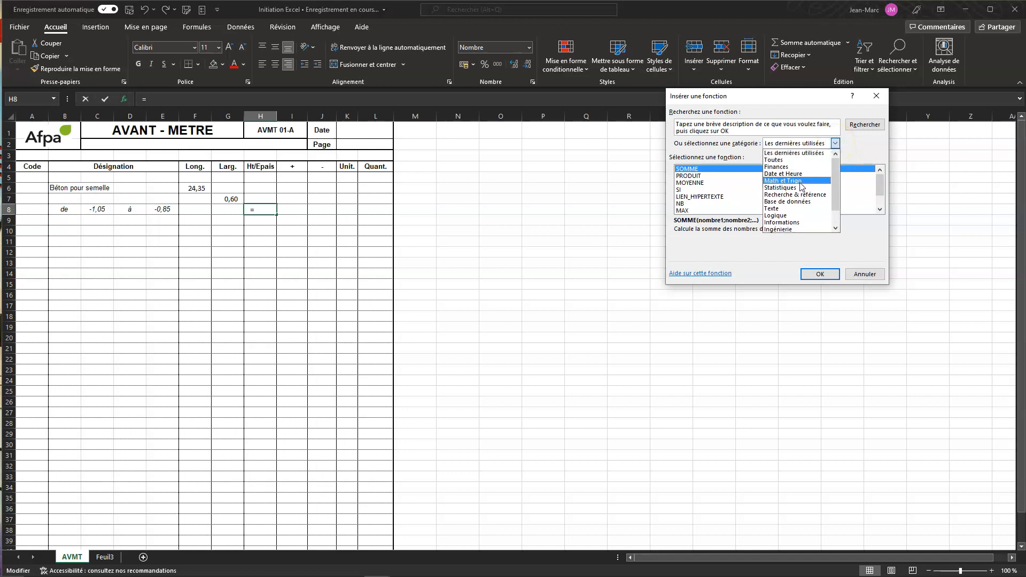
left_click(769, 182)
scroll(732, 204, "down", 13)
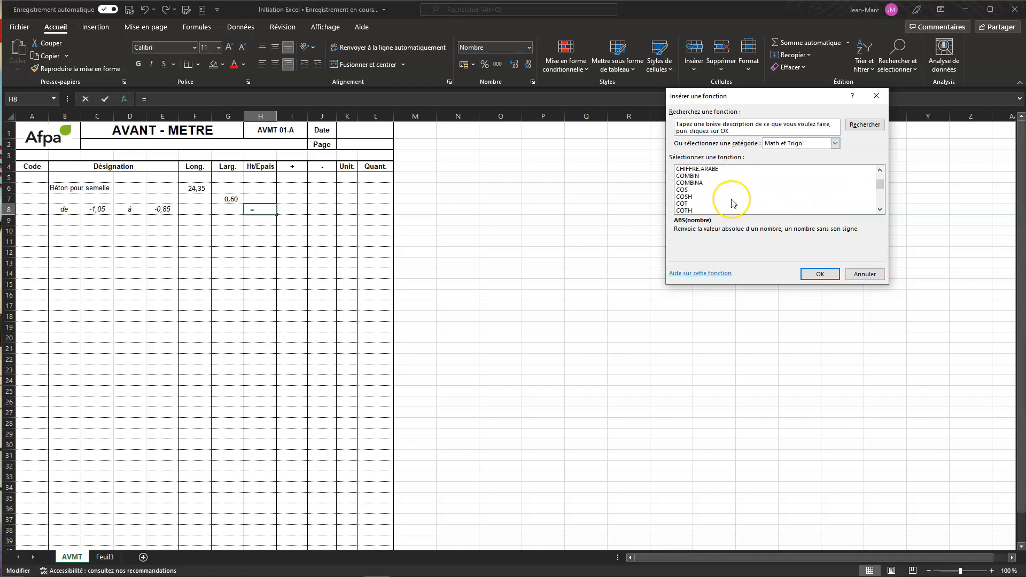
scroll(732, 203, "down", 4)
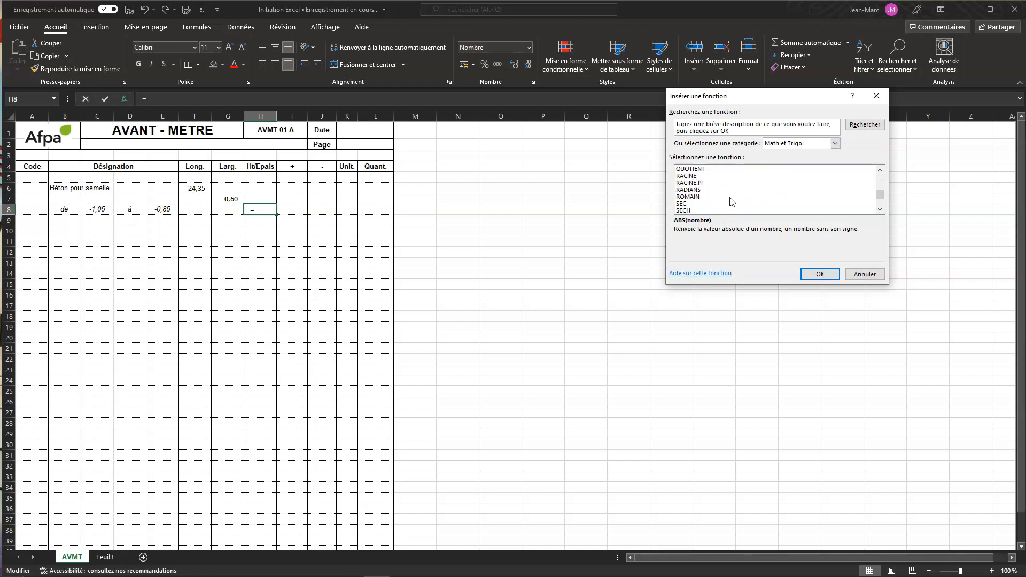
scroll(732, 202, "down", 2)
scroll(732, 202, "up", 1)
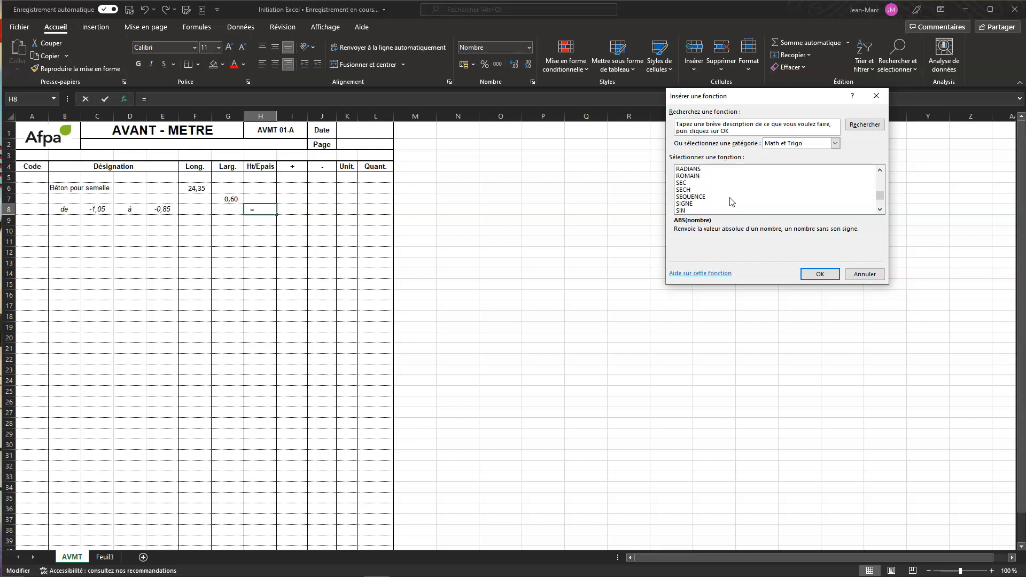
scroll(732, 202, "down", 1)
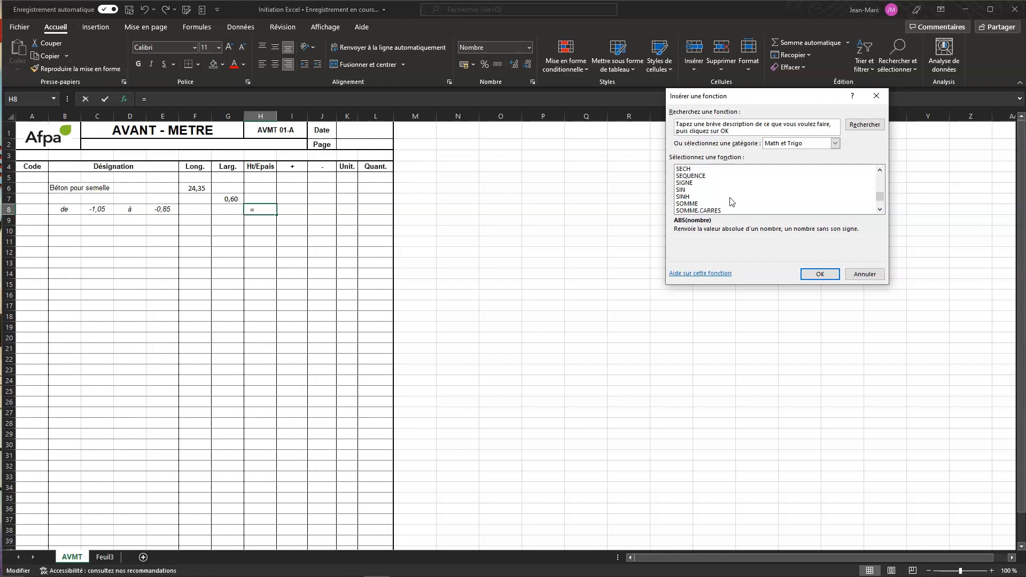
left_click(680, 204)
left_click(817, 272)
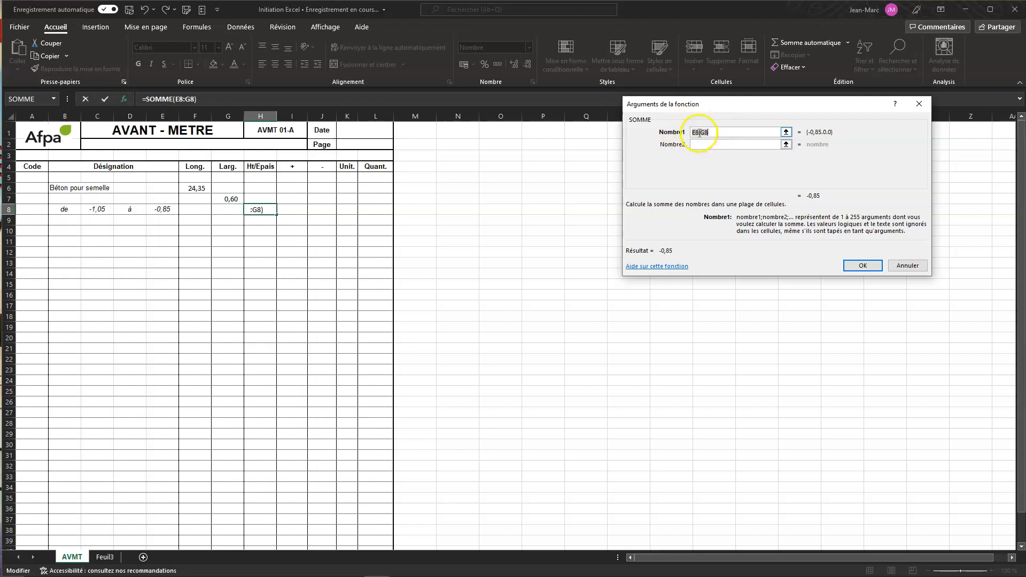
Step: Complete H8's SOMME function with -C8 as Nombre1 and E8 as Nombre2, keeping the result displayed with two decimals
left_click(674, 134)
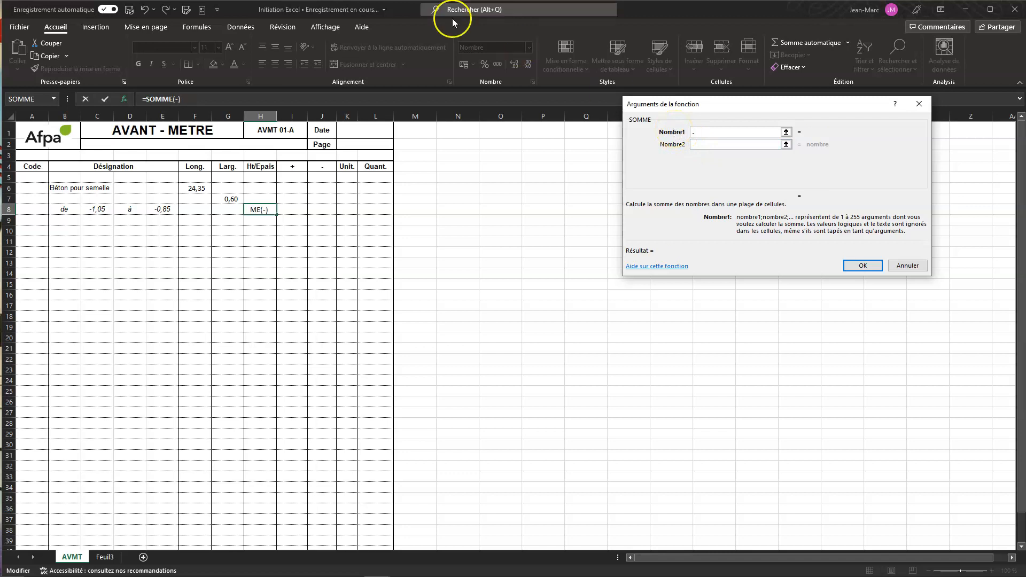
left_click(97, 209)
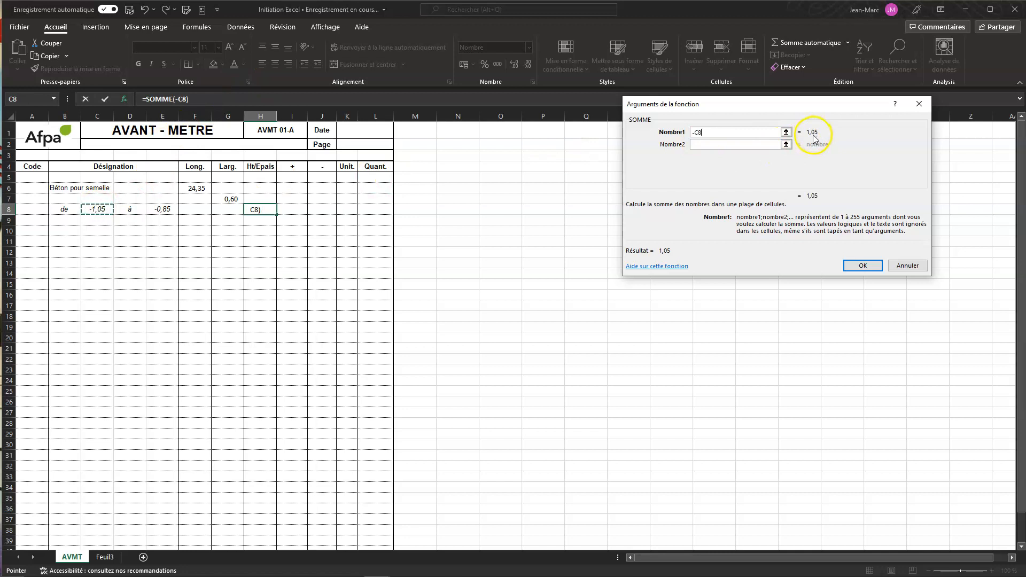
left_click(708, 144)
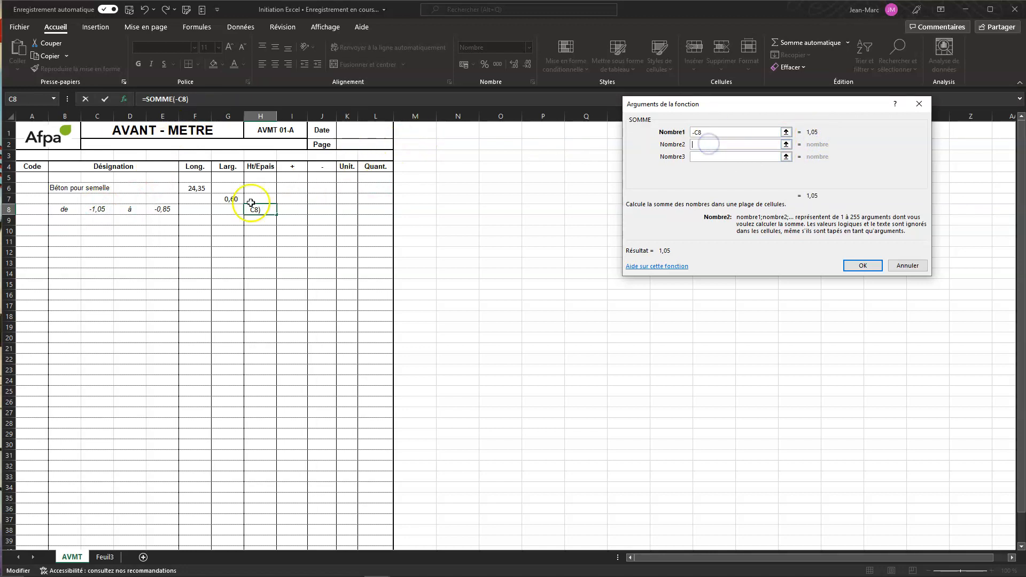
left_click(163, 210)
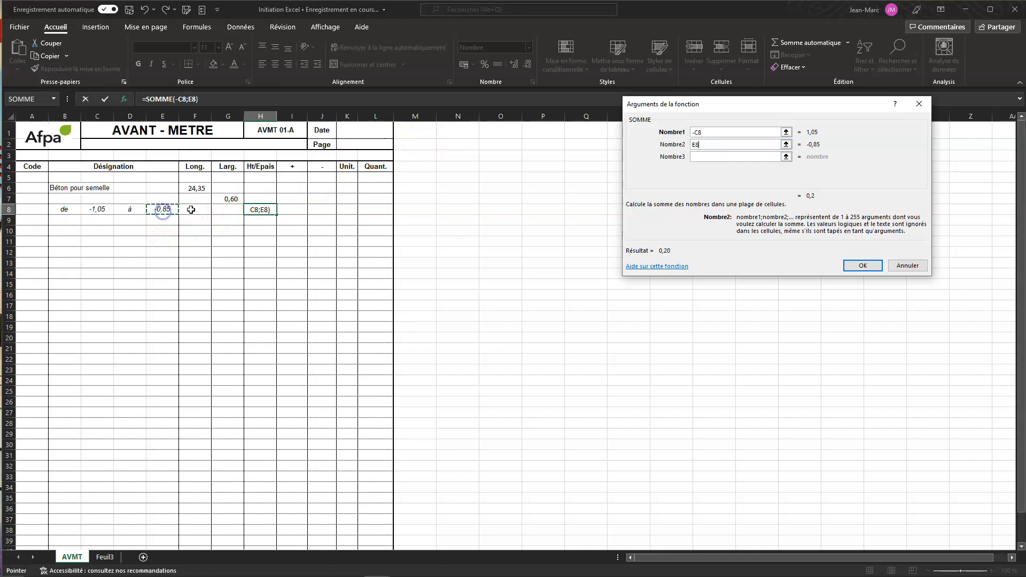
left_click(854, 264)
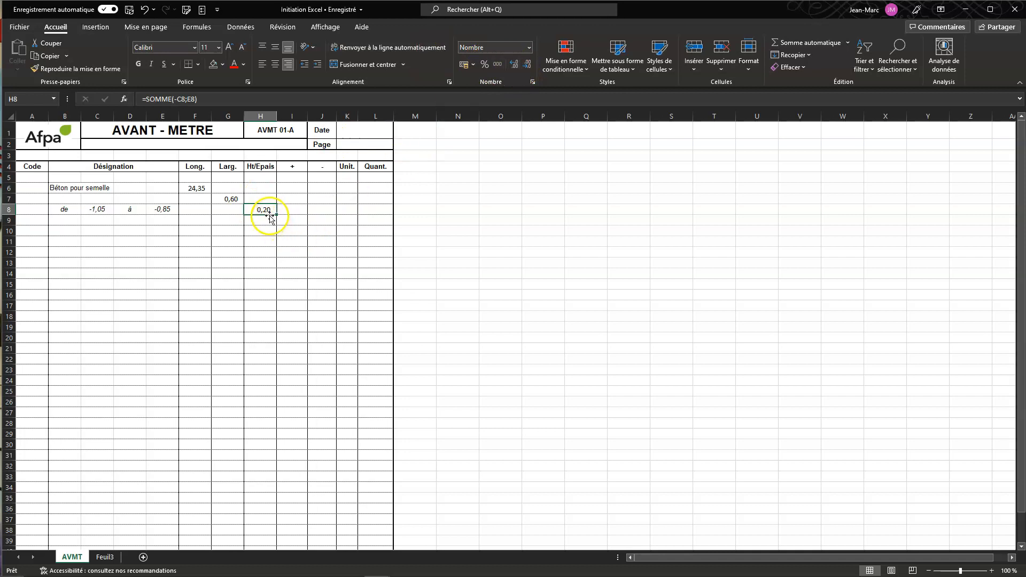
left_click(514, 65)
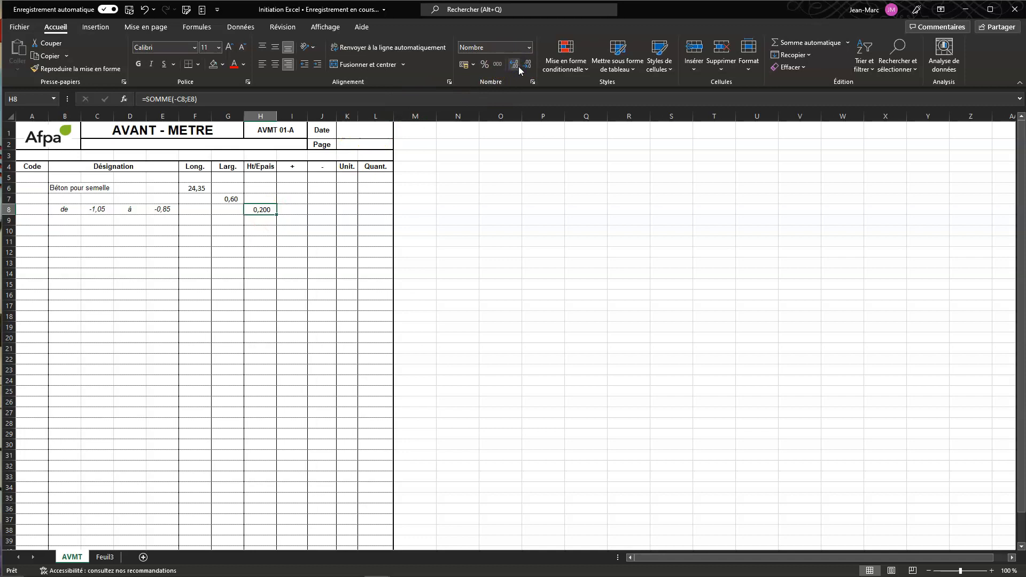
left_click(526, 65)
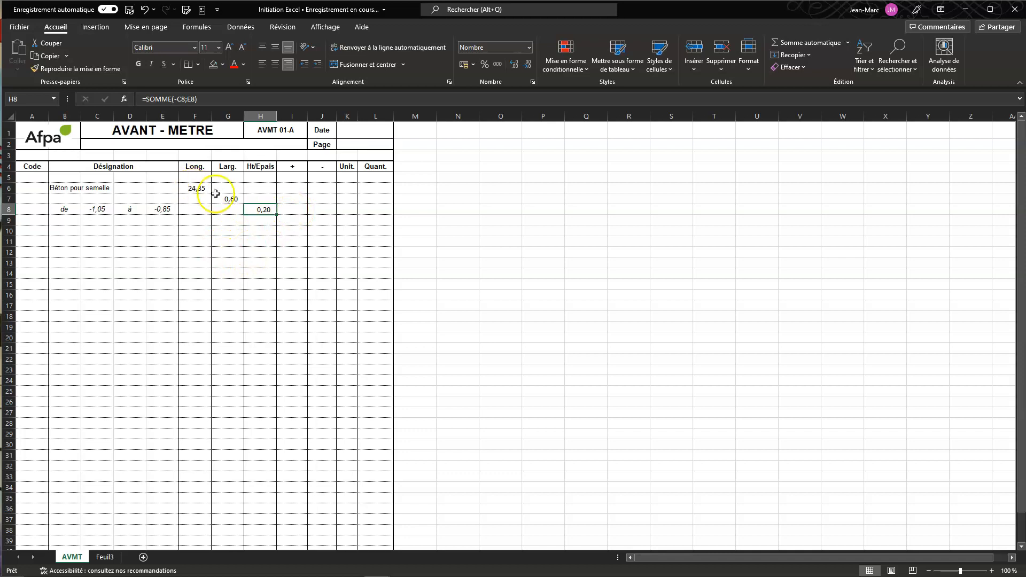
Step: Insert the PRODUIT function from the Math et Trigo category into cell I8 of the + column
left_click(293, 210)
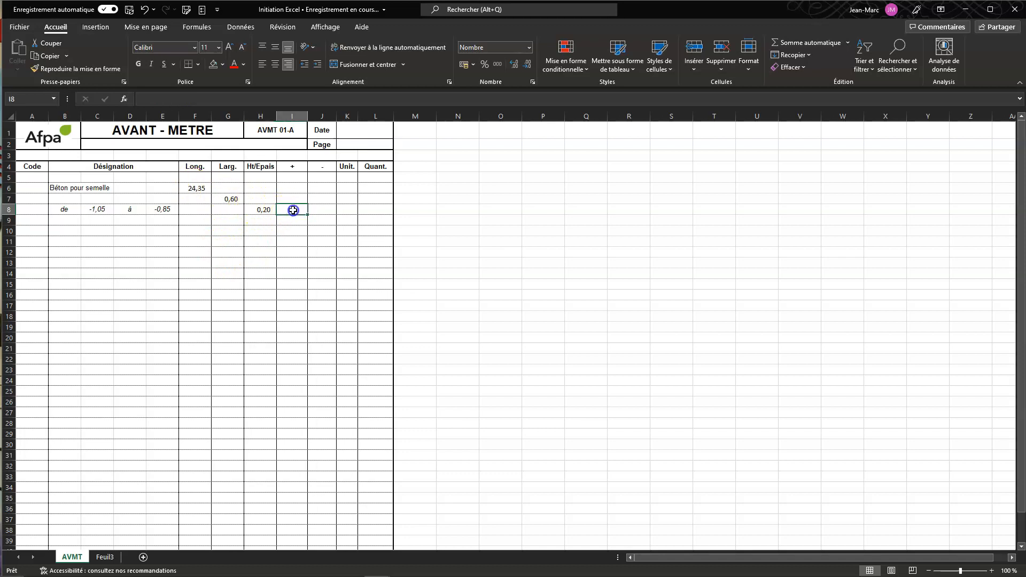
left_click(123, 98)
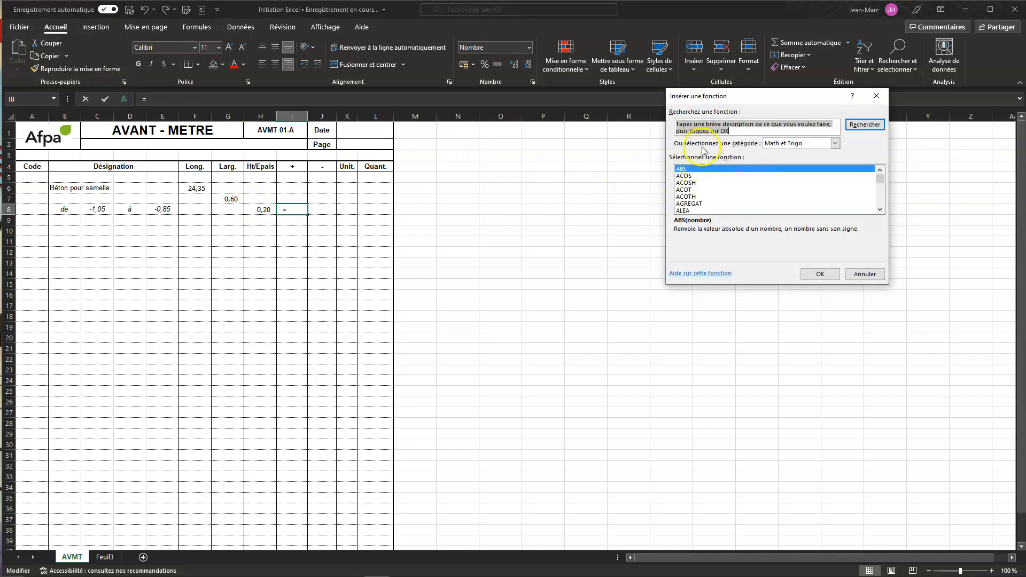
scroll(732, 187, "down", 3)
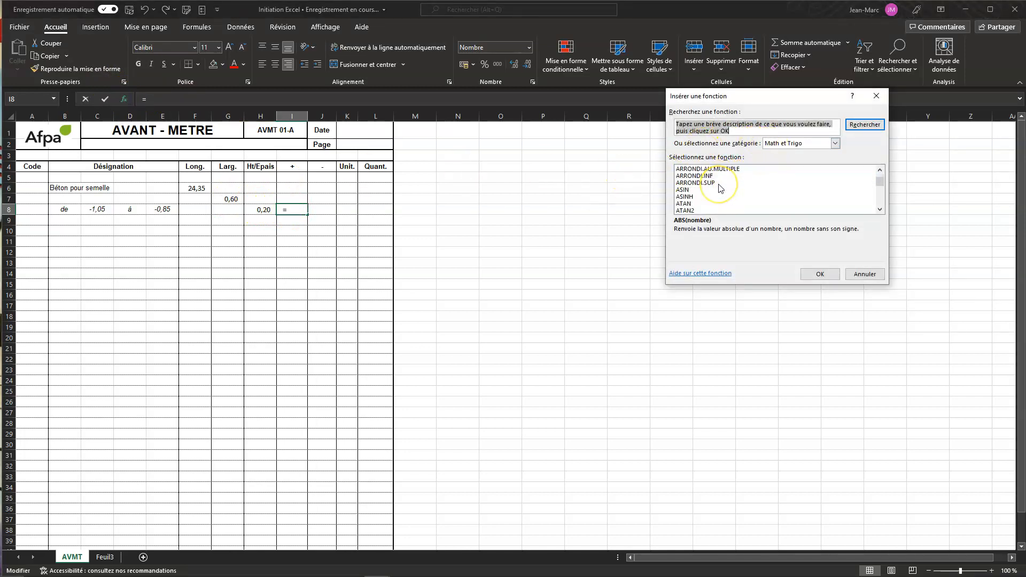
scroll(719, 188, "down", 10)
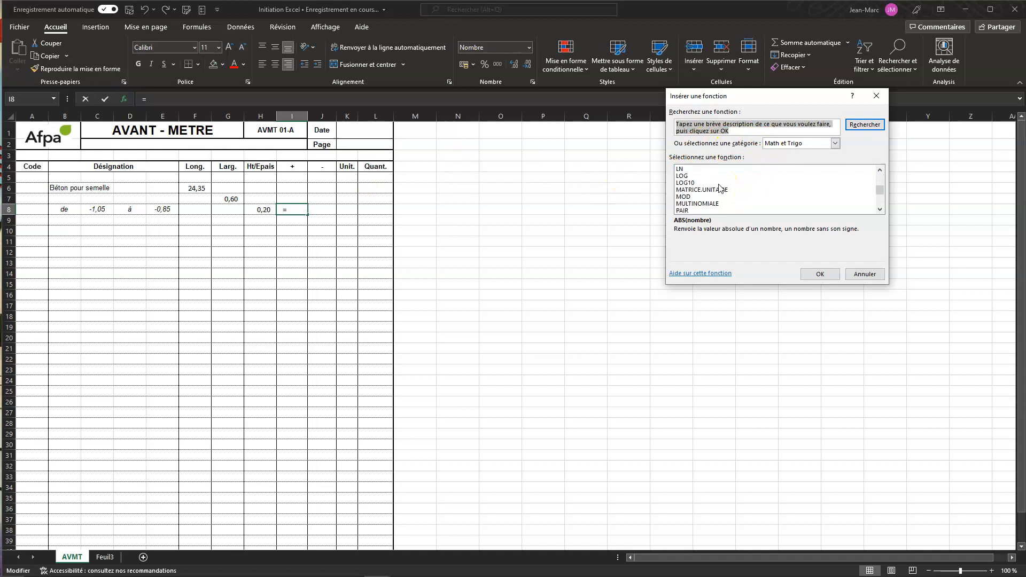
scroll(720, 187, "down", 2)
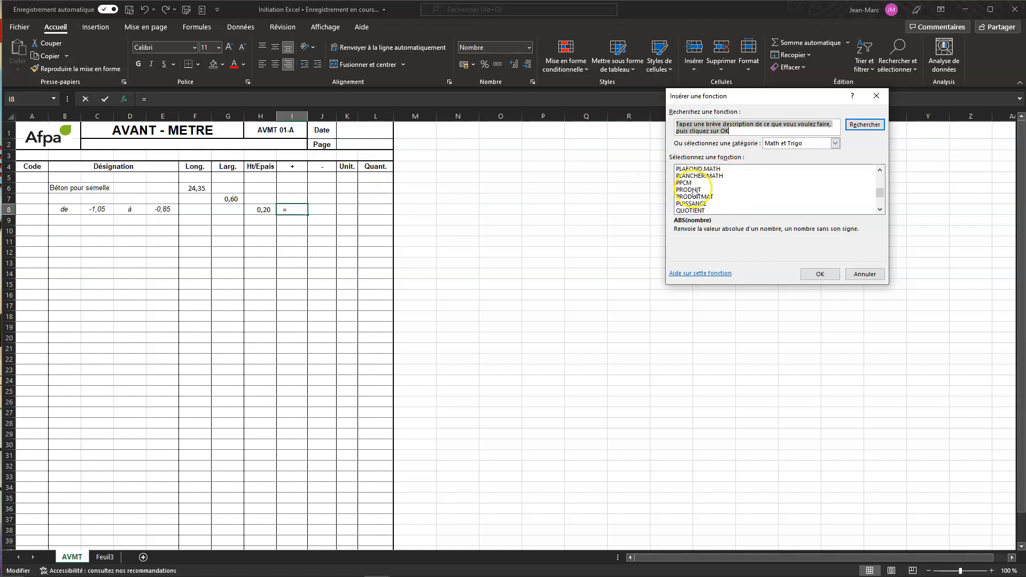
left_click(693, 190)
left_click(822, 275)
left_click(822, 275)
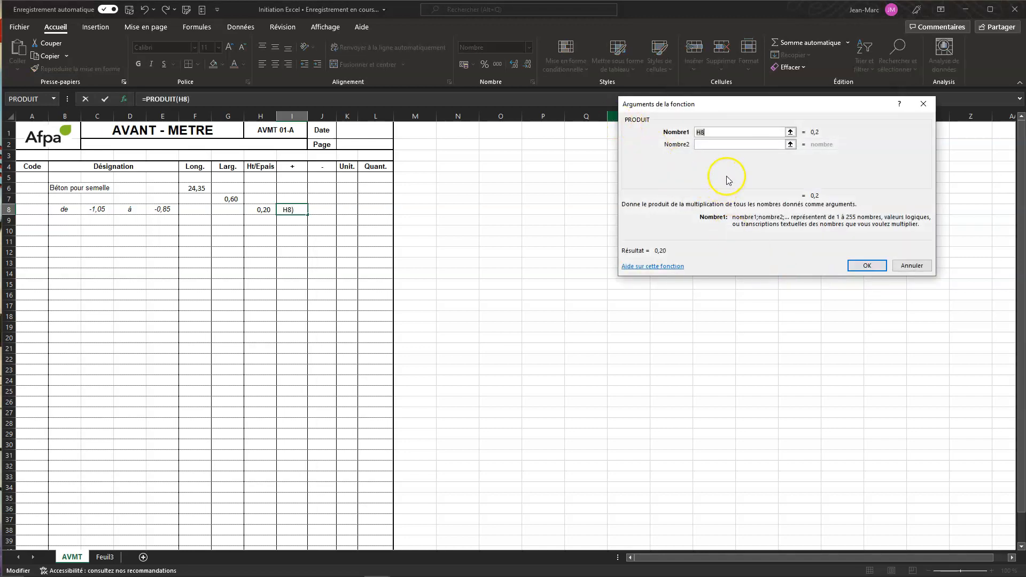
Step: Complete I8's PRODUIT function with F6, G7 and H8 as Nombre1 to Nombre3, and display the result with three decimals
left_click(193, 187)
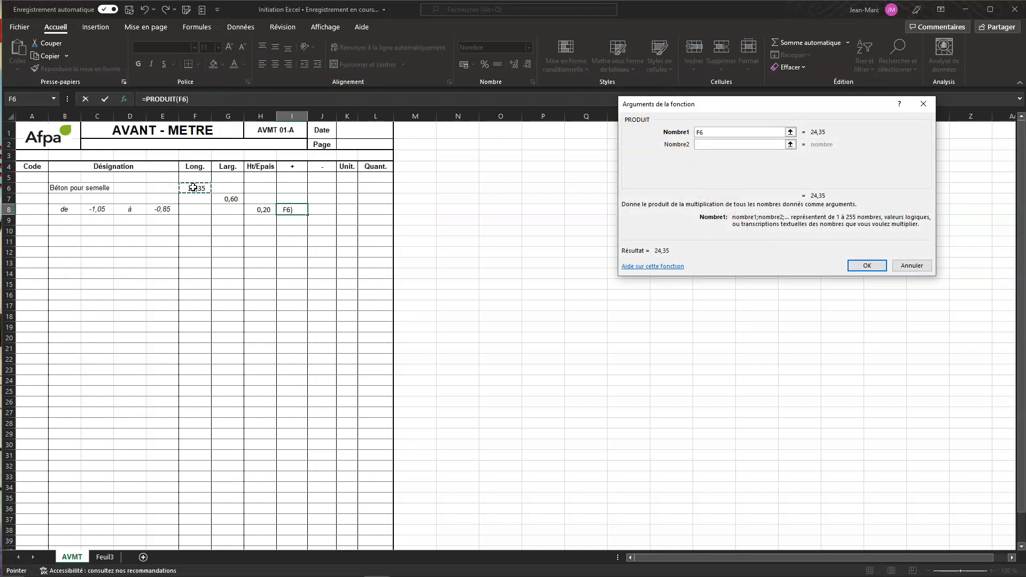
left_click(704, 146)
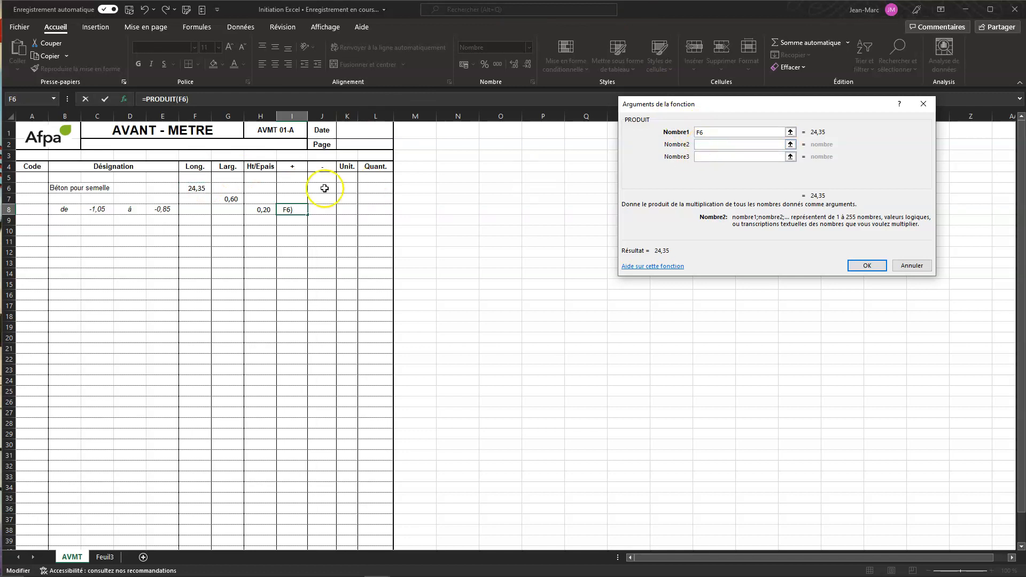
left_click(224, 199)
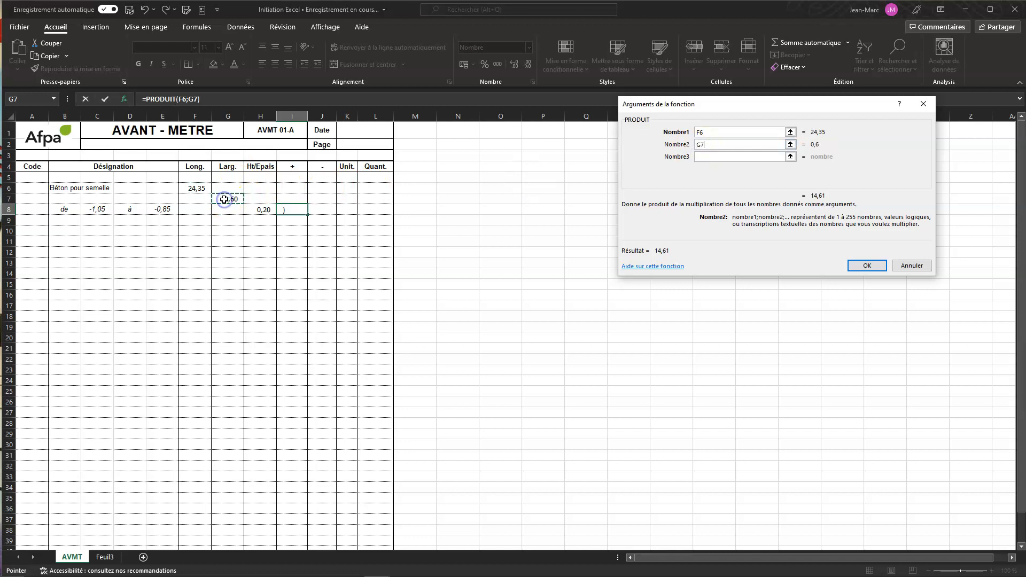
left_click(705, 156)
left_click(706, 170)
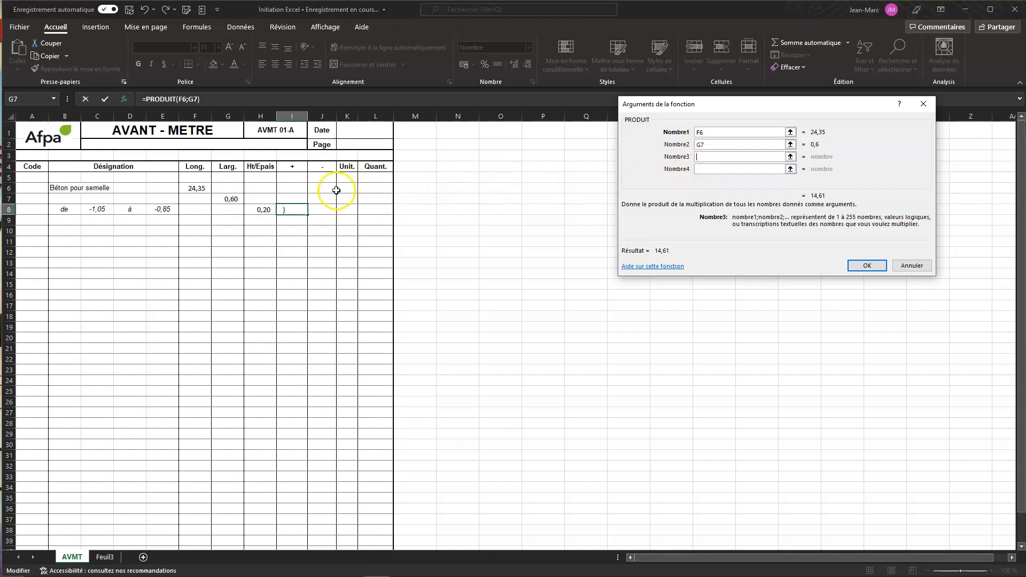
left_click(260, 211)
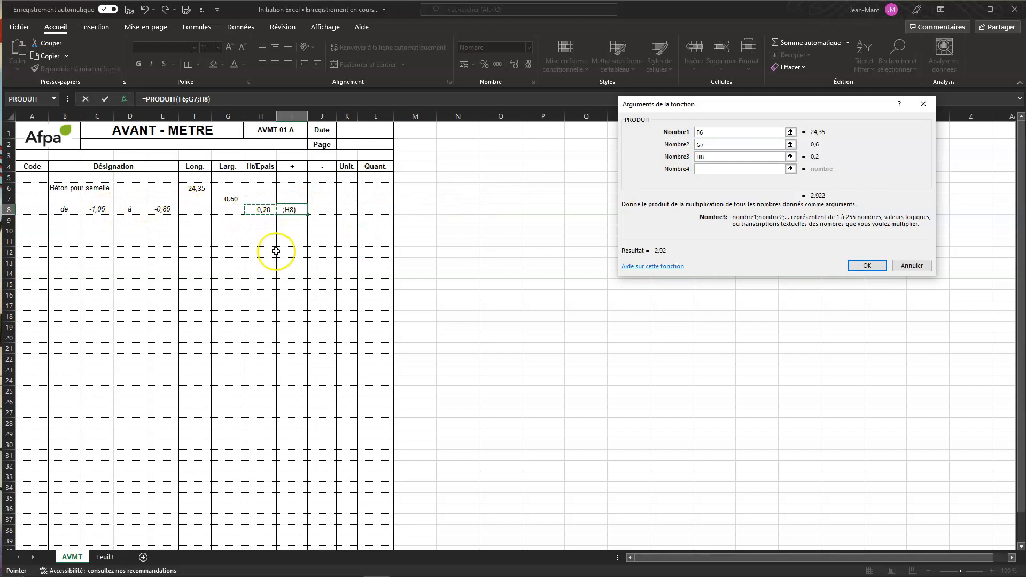
left_click(865, 266)
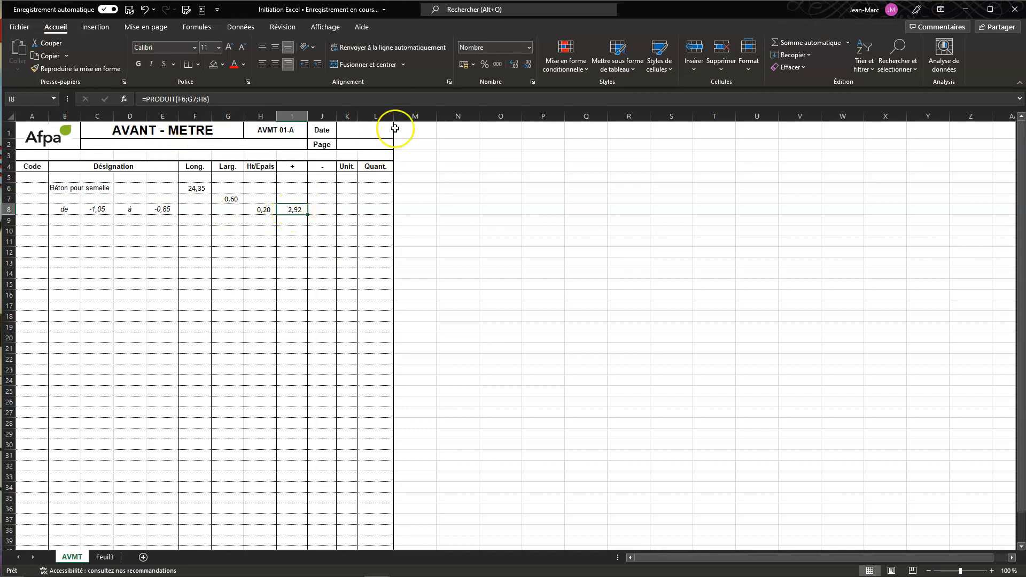
left_click(515, 65)
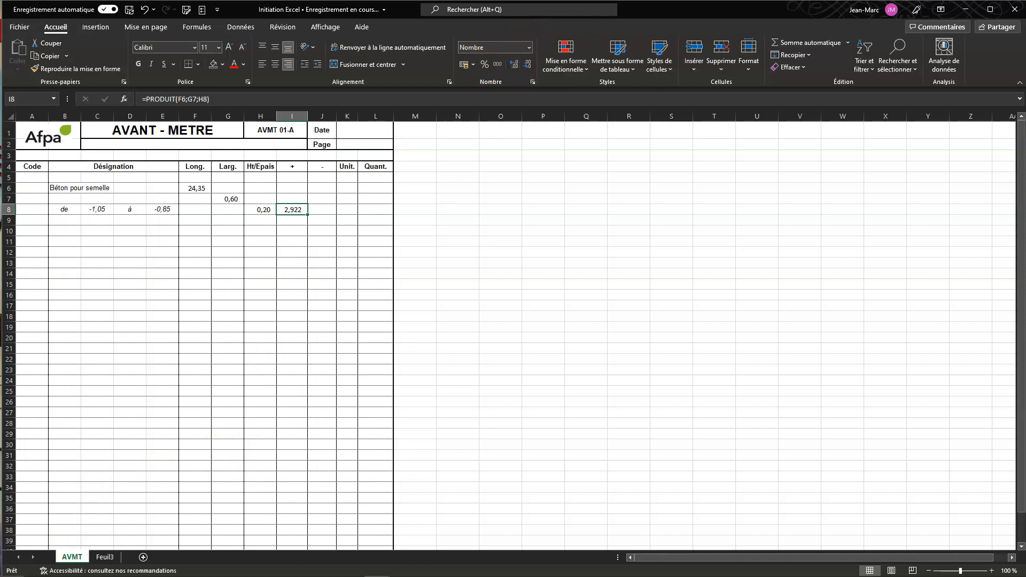